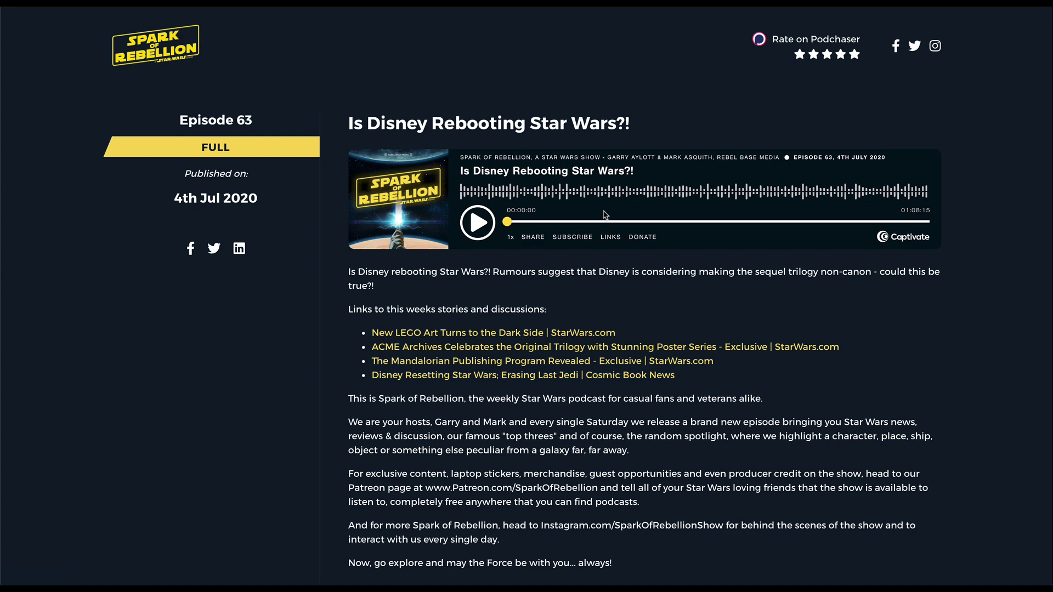
# Step: Scroll through the My Podcast Episodes list on the Captivate dashboard
pyautogui.scroll(-2, 625, 290)
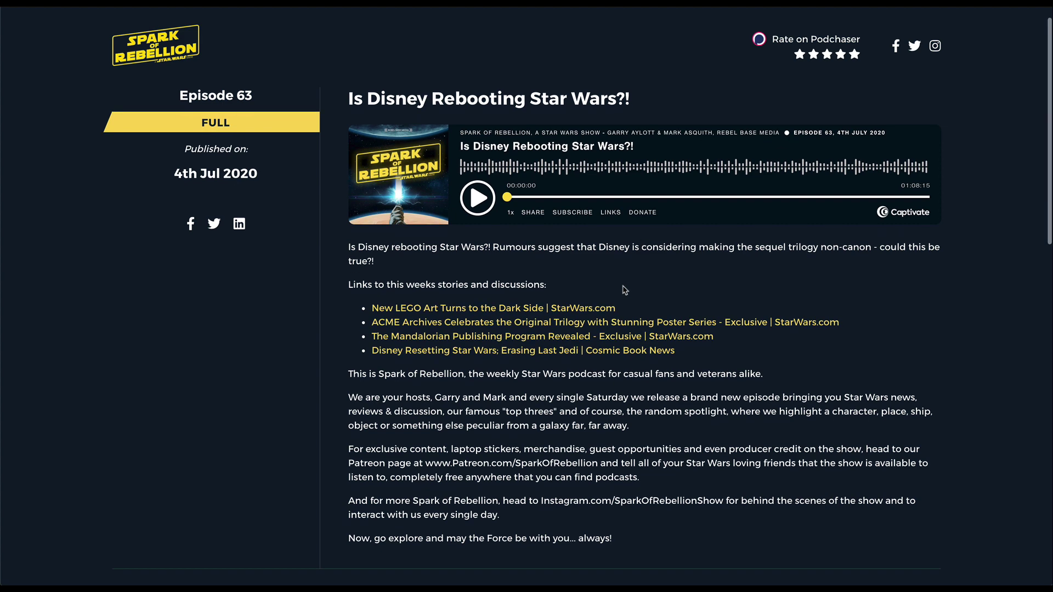
pyautogui.scroll(-1, 606, 343)
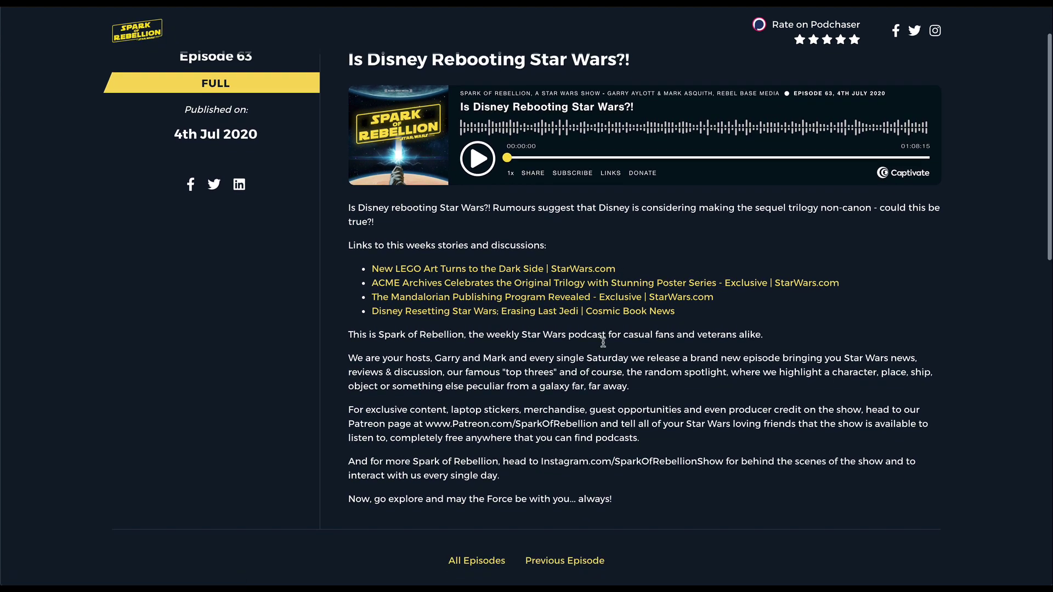
pyautogui.scroll(3, 604, 337)
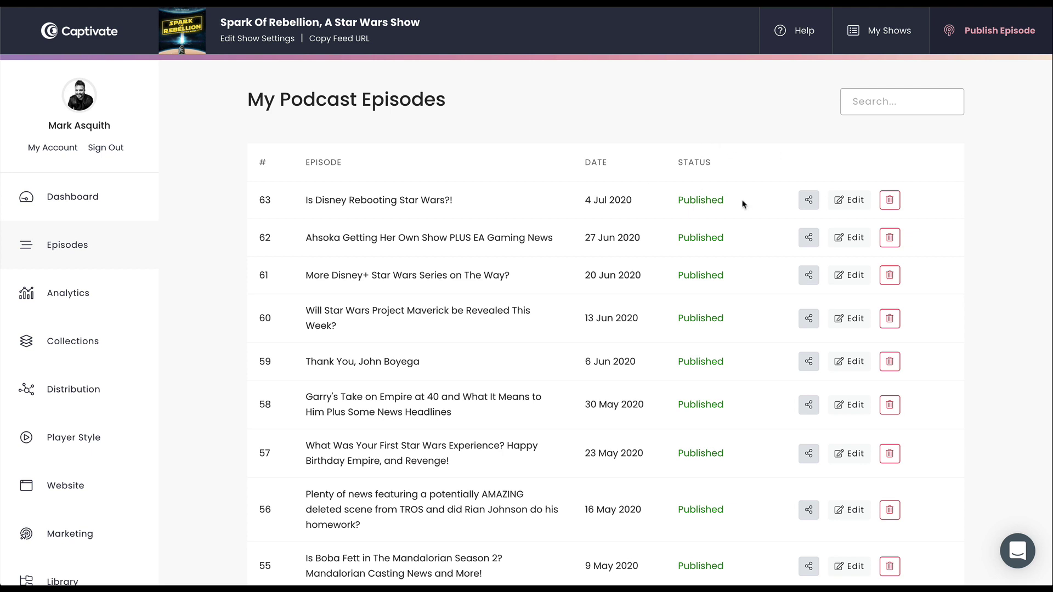
# Step: Open episode 63's settings and scroll down to its Episode Show Notes editor
pyautogui.click(859, 208)
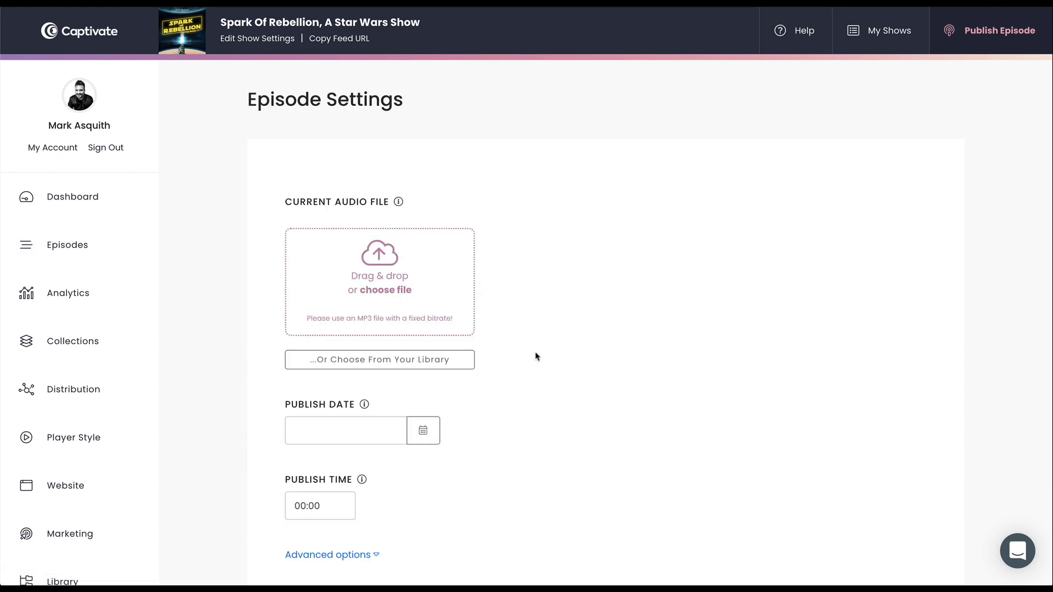
pyautogui.scroll(-5, 537, 354)
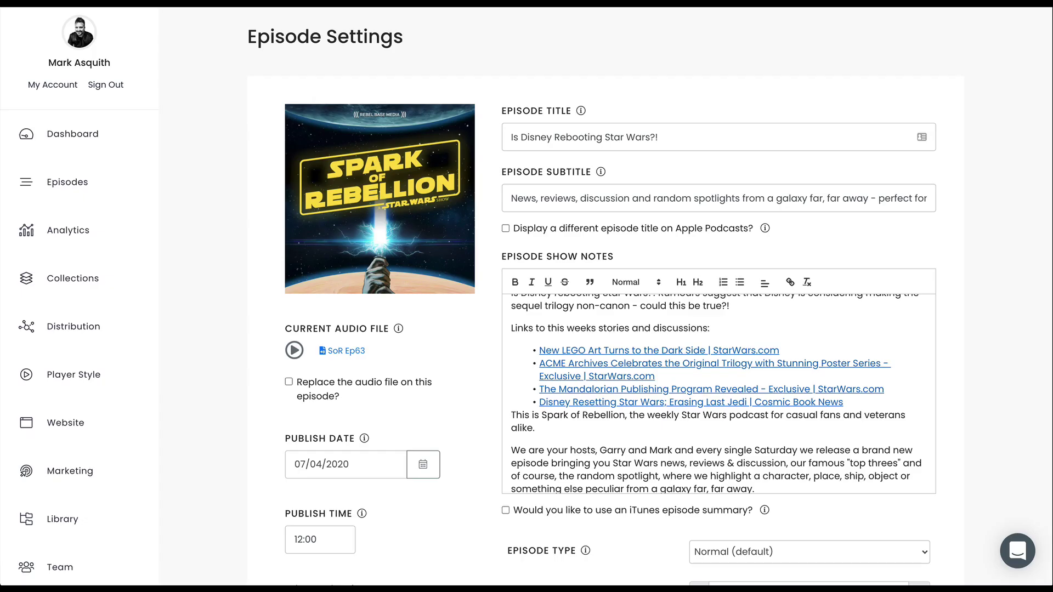
# Step: Type '[11:30] - ' before the New LEGO Art link, replacing the parentheses with square brackets
pyautogui.click(539, 383)
pyautogui.press('Up')
pyautogui.press('Up')
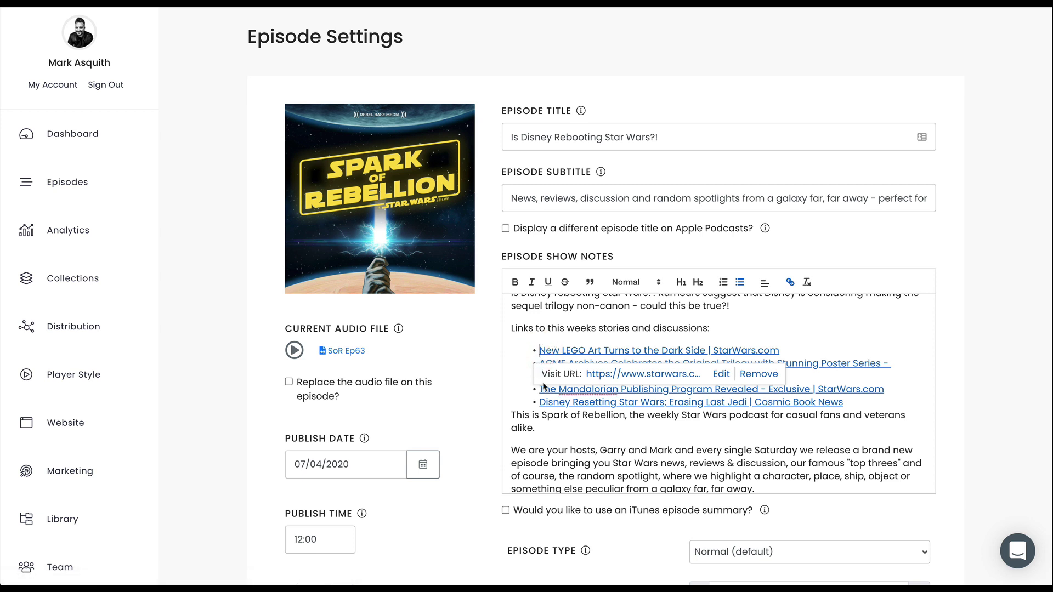
pyautogui.write('11:3')
pyautogui.write('0)')
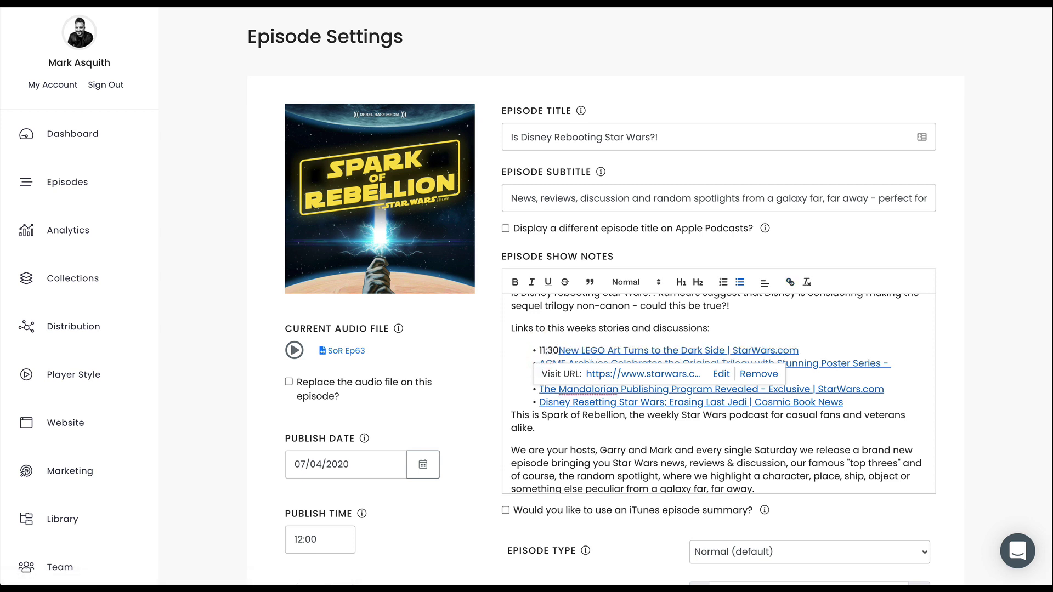
pyautogui.write(' -')
pyautogui.press('Left')
pyautogui.press('Left')
pyautogui.press('Left')
pyautogui.write(')')
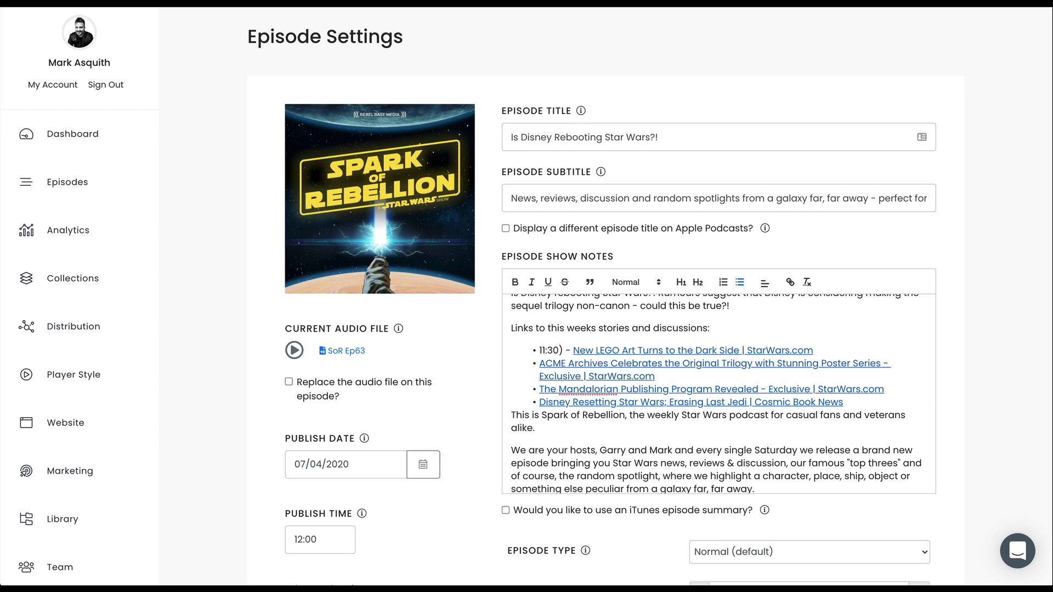
pyautogui.write('(')
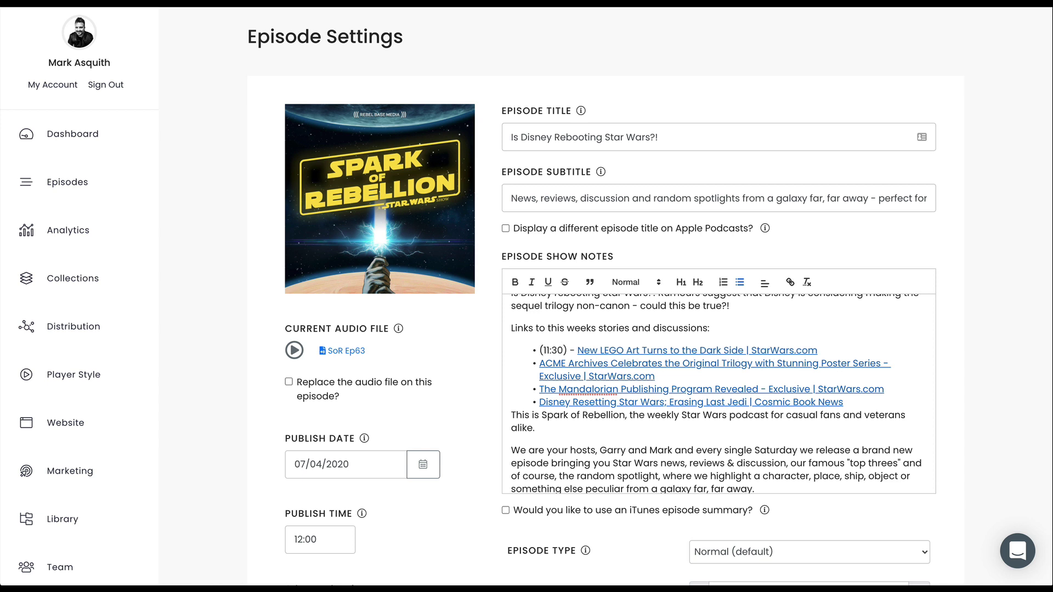
pyautogui.press('BackSpace')
pyautogui.write('[')
pyautogui.press('BackSpace')
pyautogui.write(']')
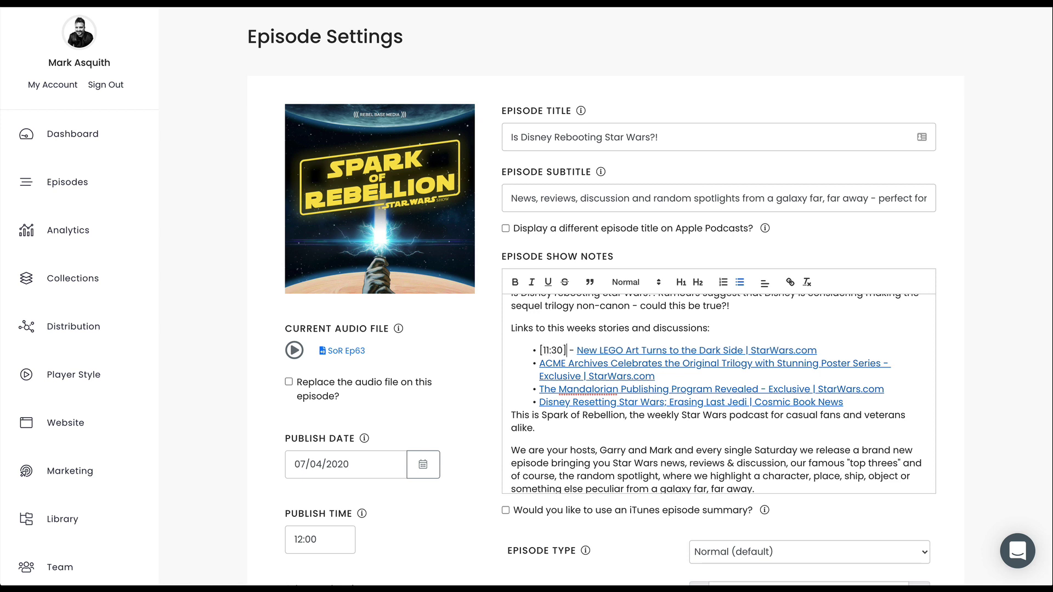
# Step: Select the '[11:30] - ' prefix so it can be copied for the other links
pyautogui.press('Left')
pyautogui.hotkey('shift', 'Left')
pyautogui.hotkey('shift', 'Left')
pyautogui.hotkey('shift', 'Left')
pyautogui.hotkey('shift', 'Left')
pyautogui.hotkey('shift', 'Left')
pyautogui.press('Left')
pyautogui.press('Right')
pyautogui.press('Right')
pyautogui.press('Right')
pyautogui.press('Right')
pyautogui.press('Right')
pyautogui.press('Right')
pyautogui.press('Left')
pyautogui.hotkey('shift', 'Left')
pyautogui.hotkey('shift', 'Left')
pyautogui.hotkey('shift', 'Left')
pyautogui.hotkey('shift', 'Left')
pyautogui.hotkey('shift', 'Left')
pyautogui.hotkey('shift', 'Left')
pyautogui.hotkey('shift', 'Left')
pyautogui.hotkey('shift', 'Left')
pyautogui.hotkey('shift', 'Left')
pyautogui.hotkey('ctrl', 'c')
pyautogui.press('Down')
pyautogui.press('Down')
pyautogui.press('Down')
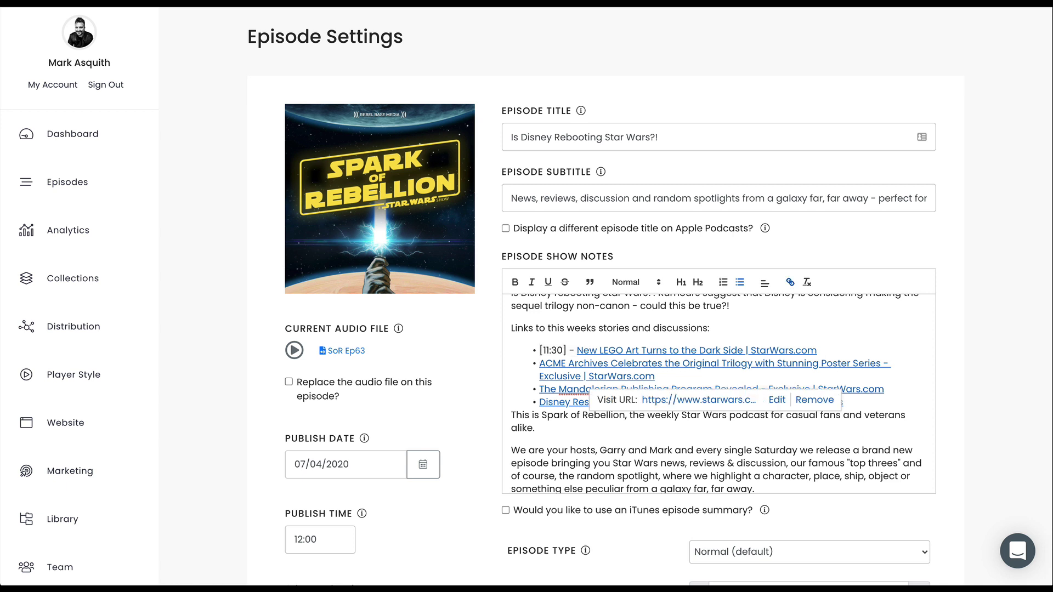
# Step: Paste the timestamp prefix before the ACME Archives link and change it to [21:50]
pyautogui.press('Up')
pyautogui.press('Up')
pyautogui.hotkey('ctrl', 'v')
pyautogui.press('Left')
pyautogui.press('Left')
pyautogui.press('Left')
pyautogui.press('Left')
pyautogui.press('Left')
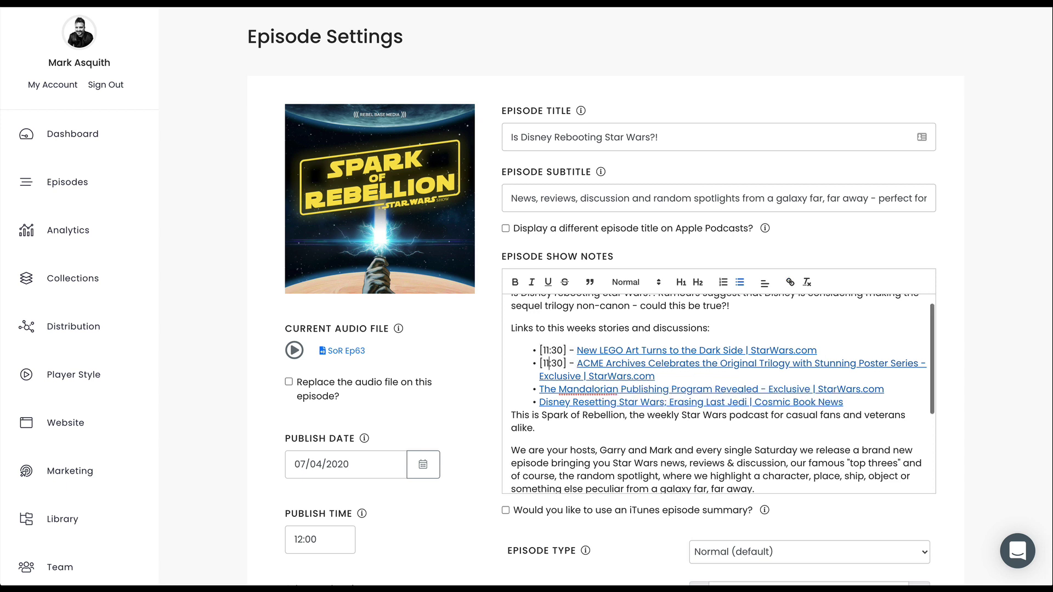
pyautogui.press('BackSpace')
pyautogui.press('Delete')
pyautogui.write('21')
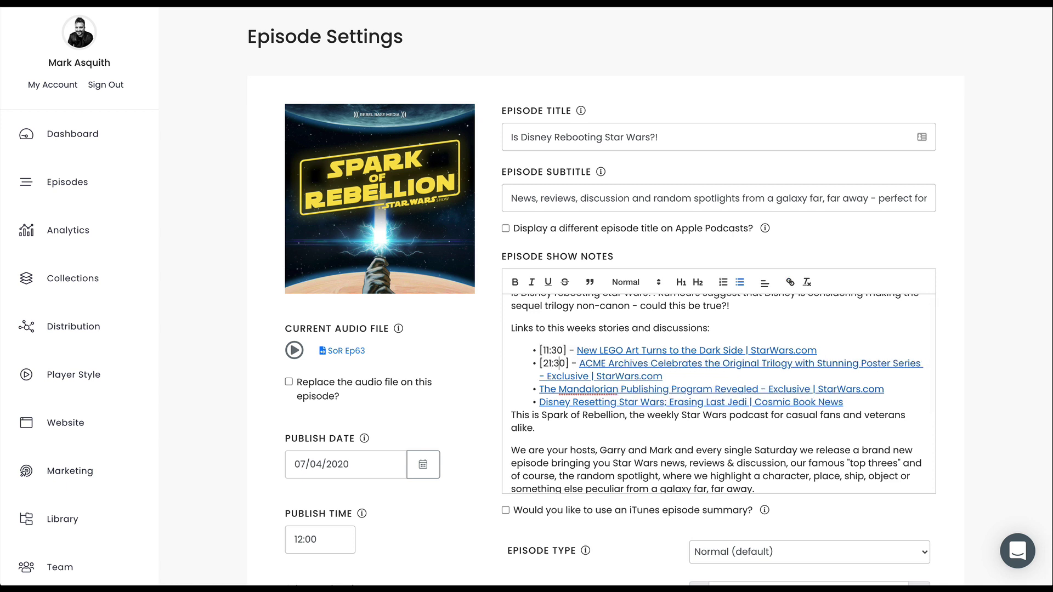
pyautogui.press('BackSpace')
pyautogui.write('5')
# Step: Paste the timestamp prefix before the Mandalorian link and change it to [35:37]
pyautogui.press('Down')
pyautogui.press('Down')
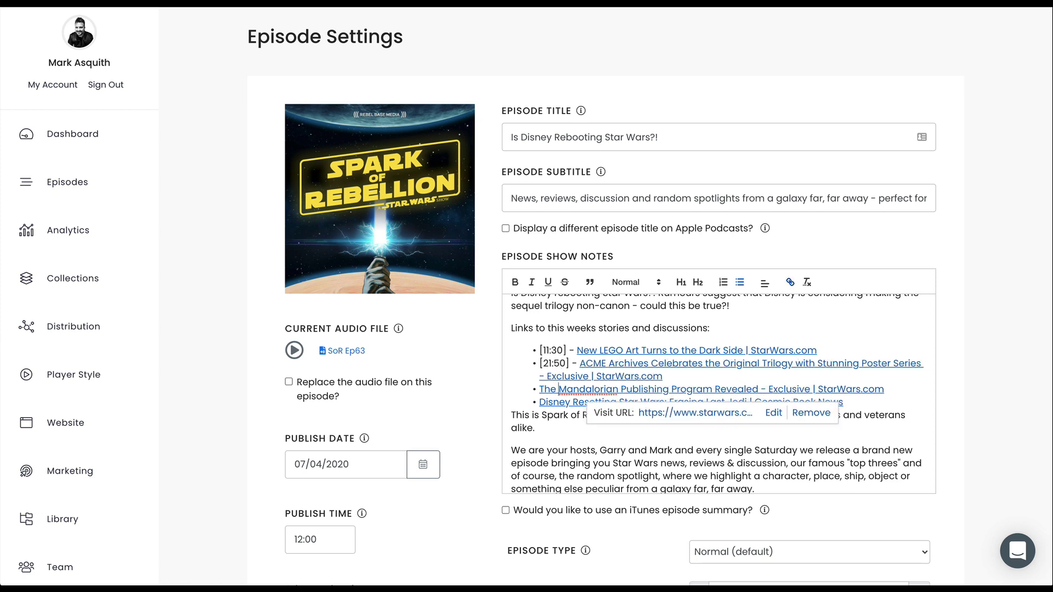
pyautogui.press('Home')
pyautogui.hotkey('ctrl', 'v')
pyautogui.press('Left')
pyautogui.press('Left')
pyautogui.press('Left')
pyautogui.press('Left')
pyautogui.press('Left')
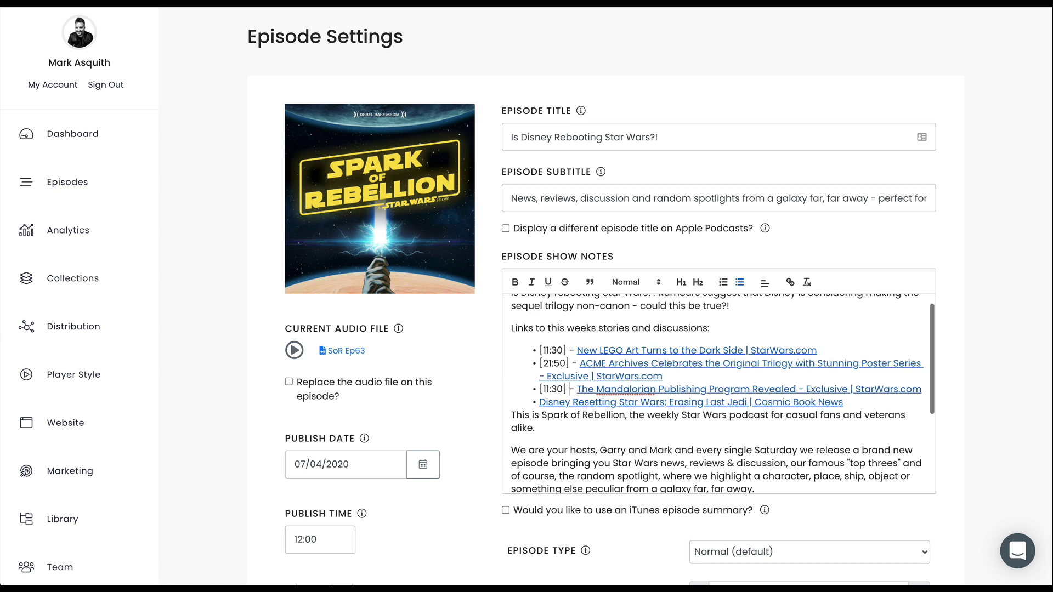
pyautogui.press('Left')
pyautogui.press('Left')
pyautogui.press('BackSpace')
pyautogui.press('BackSpace')
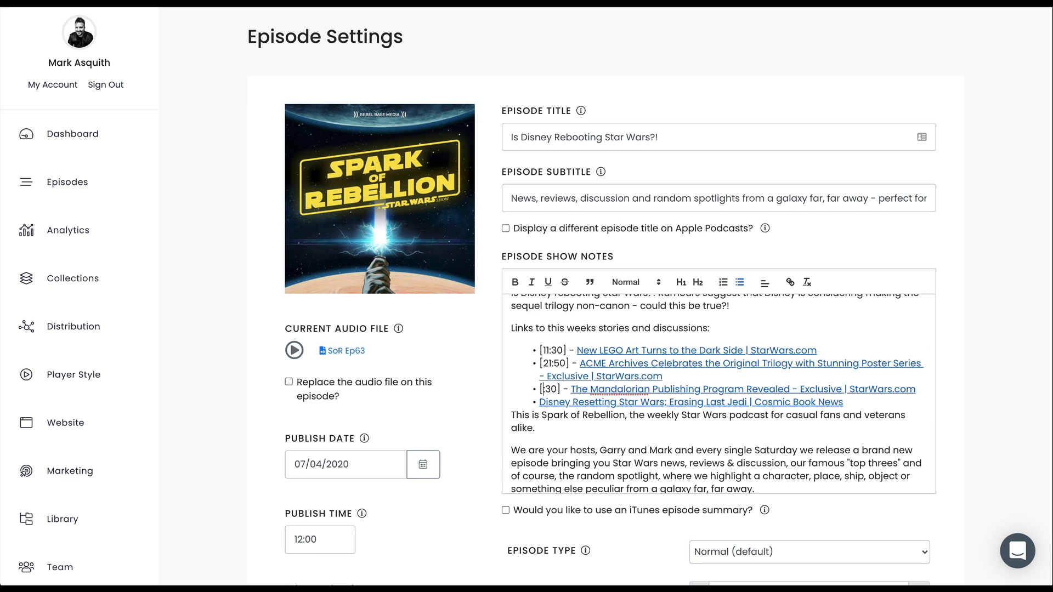
pyautogui.write('35')
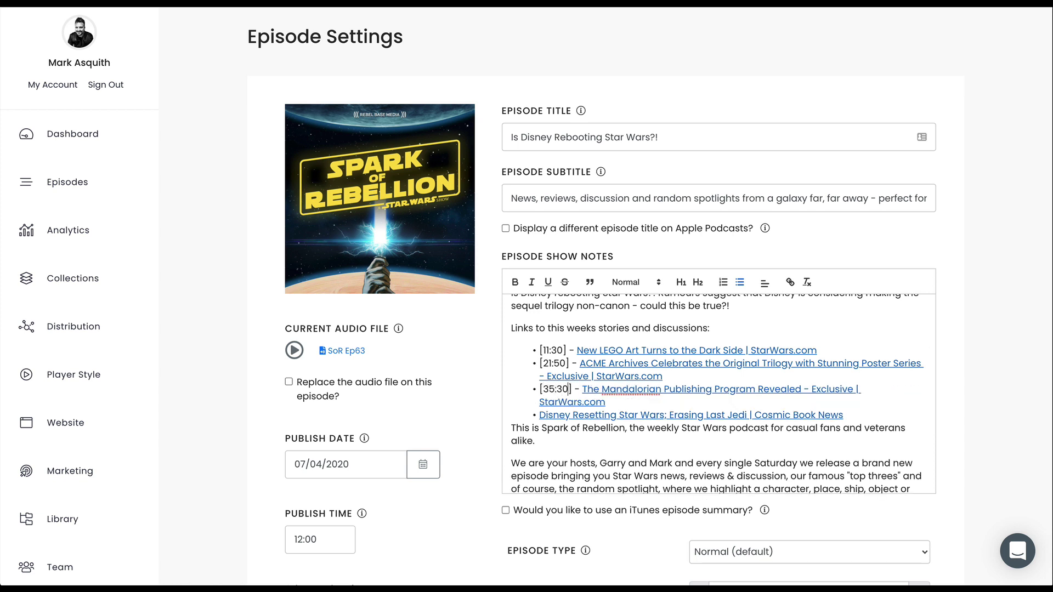
pyautogui.press('BackSpace')
pyautogui.write('7')
# Step: Paste the timestamp prefix before the Disney Resetting link and begin retyping its time as 57:40
pyautogui.press('Down')
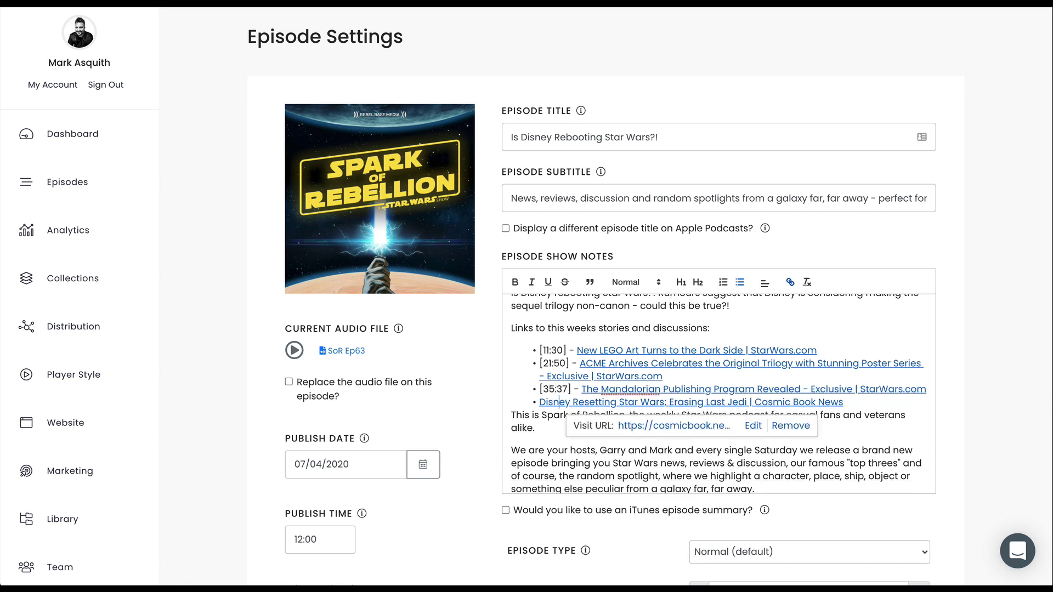
pyautogui.press('Home')
pyautogui.hotkey('ctrl', 'v')
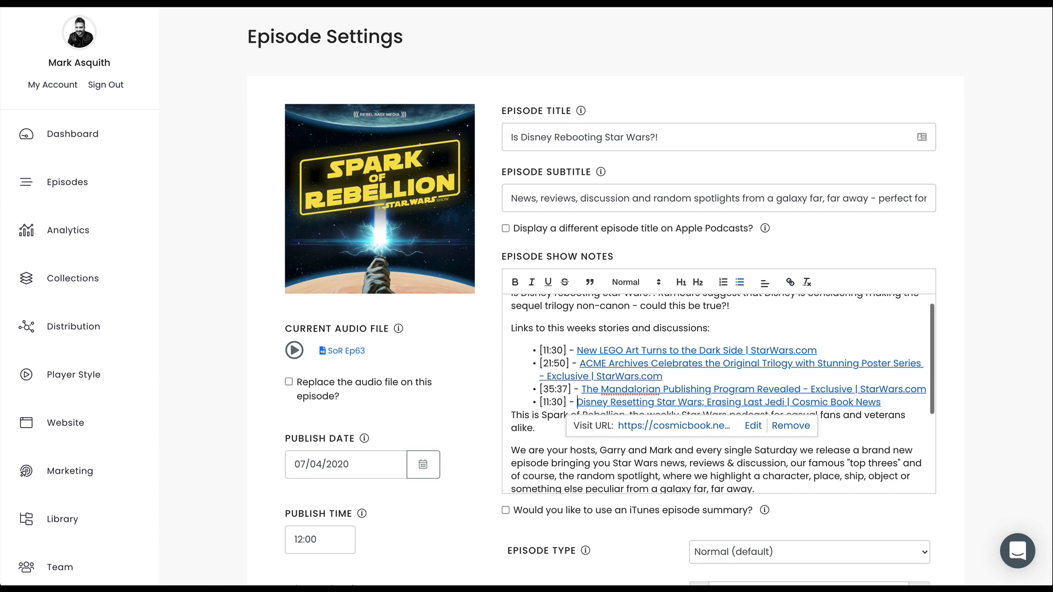
pyautogui.press('Left')
pyautogui.press('Left')
pyautogui.press('Left')
pyautogui.press('Left')
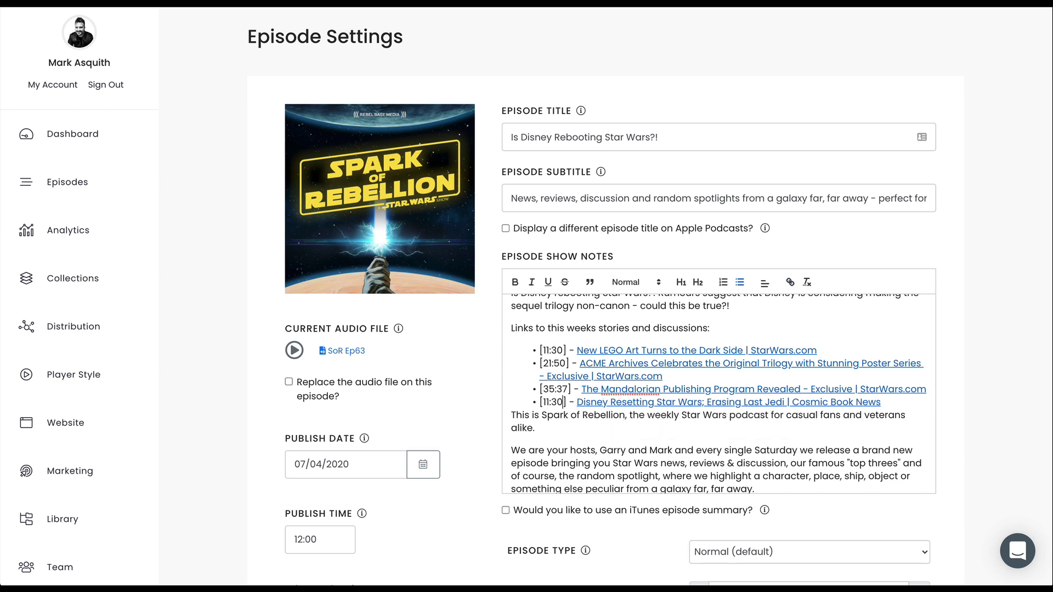
pyautogui.hotkey('shift', 'Left')
pyautogui.hotkey('shift', 'Left')
pyautogui.hotkey('shift', 'Left')
pyautogui.hotkey('shift', 'Left')
pyautogui.hotkey('shift', 'Left')
pyautogui.write('57:4')
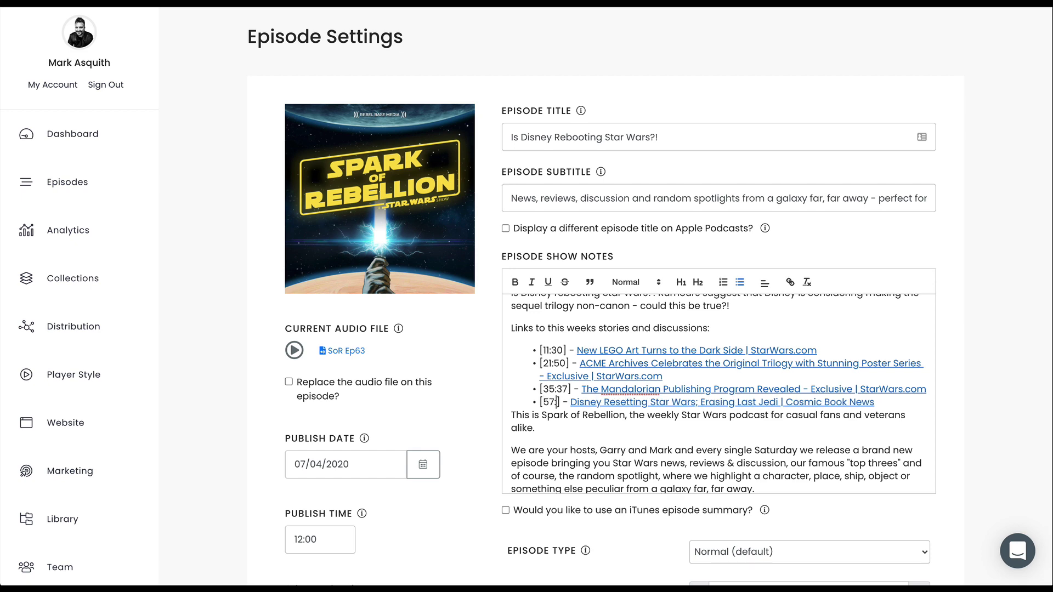
pyautogui.write('0')
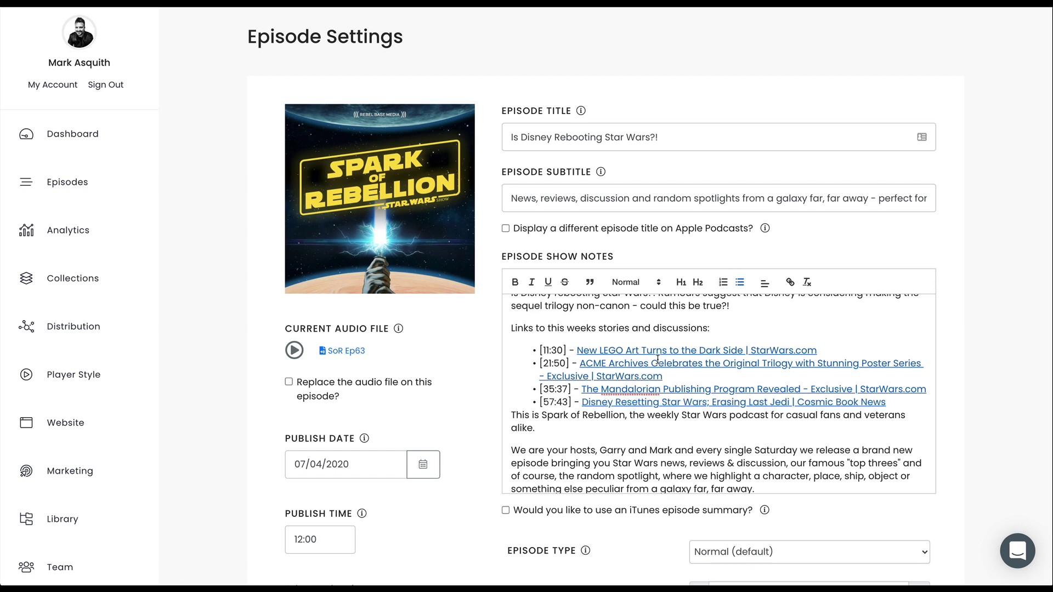
# Step: Save the timestamped show notes with Update Episode
pyautogui.scroll(-3, 670, 402)
pyautogui.scroll(-10, 670, 402)
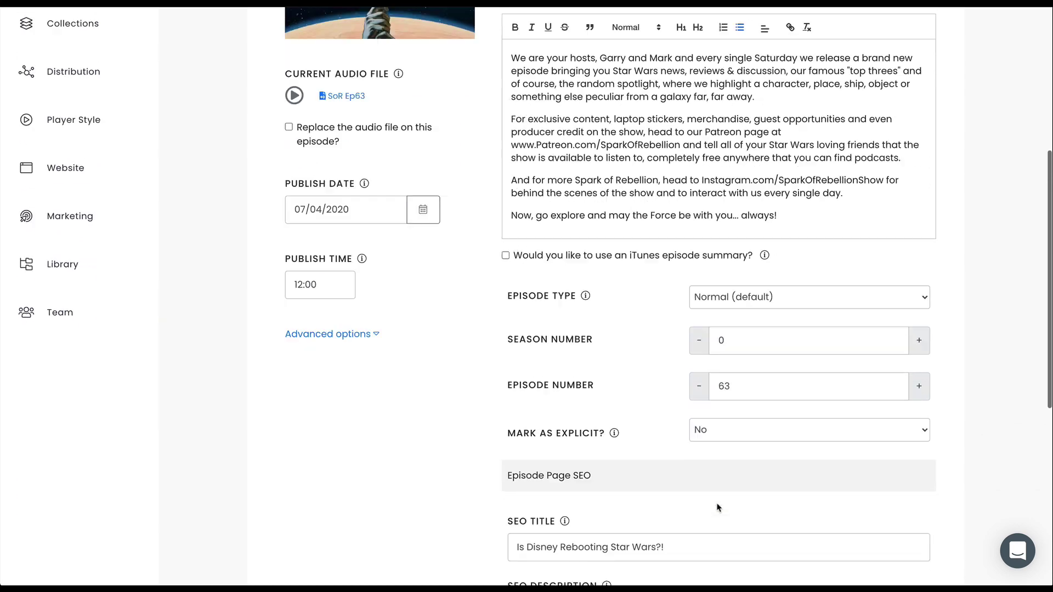
pyautogui.click(883, 467)
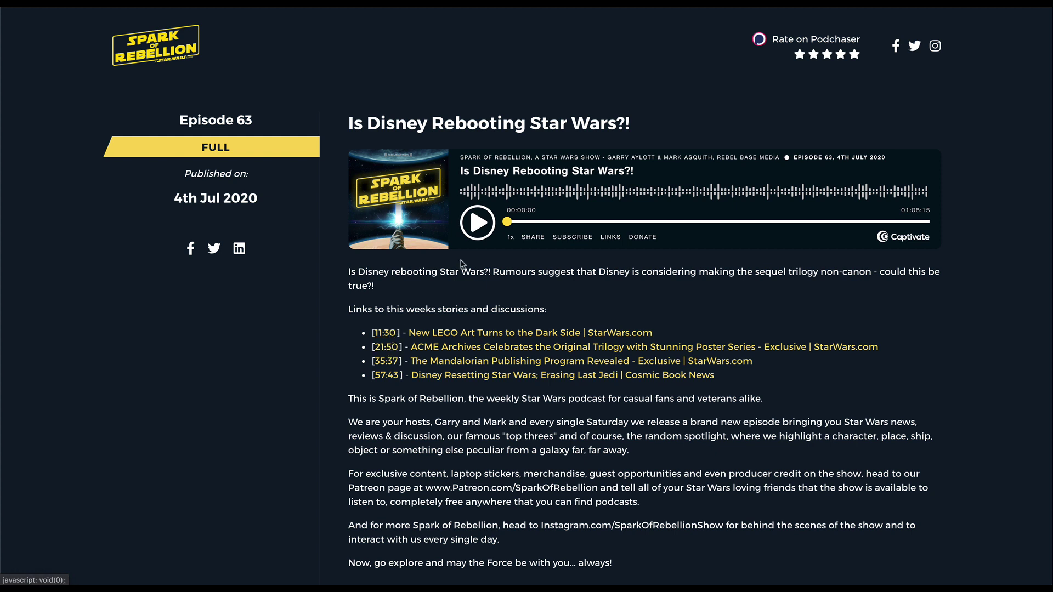
# Step: Test the 11:30, 21:50, 35:37 and 57:43 timestamps, leaving the player paused at 57:43
pyautogui.click(477, 226)
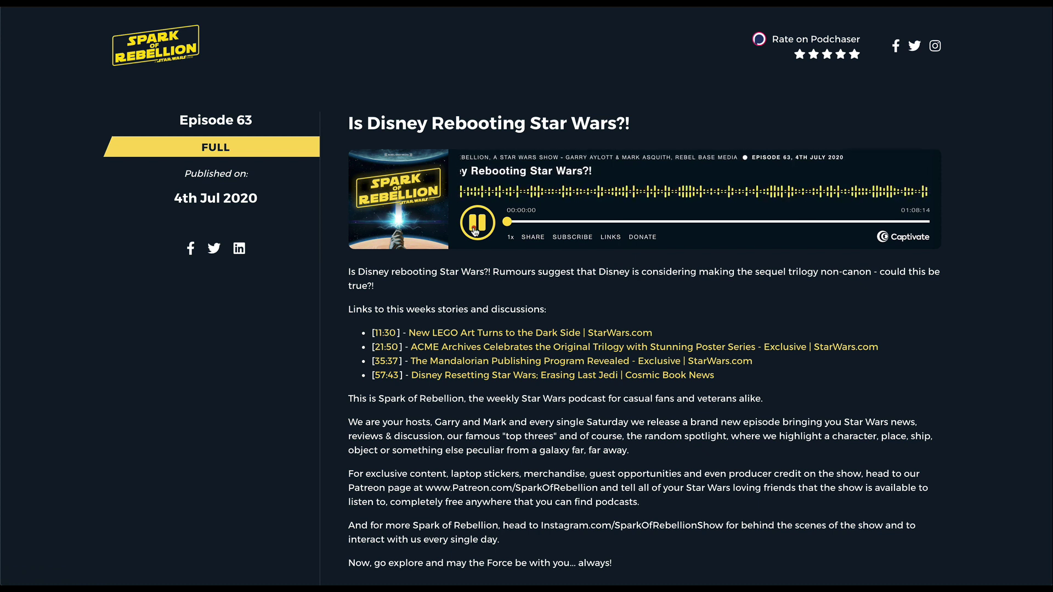
pyautogui.click(476, 227)
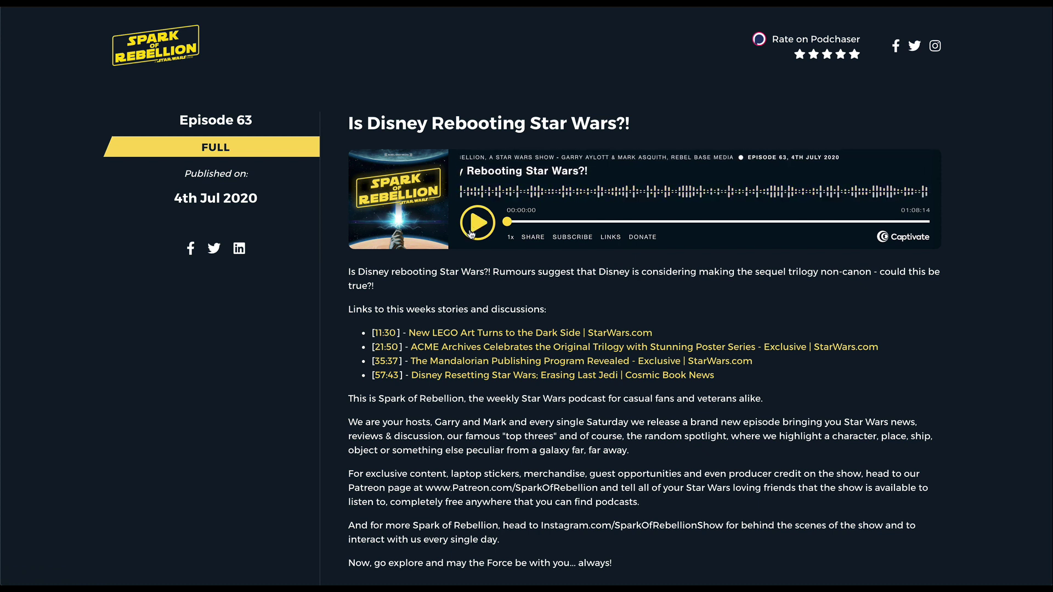
pyautogui.click(387, 333)
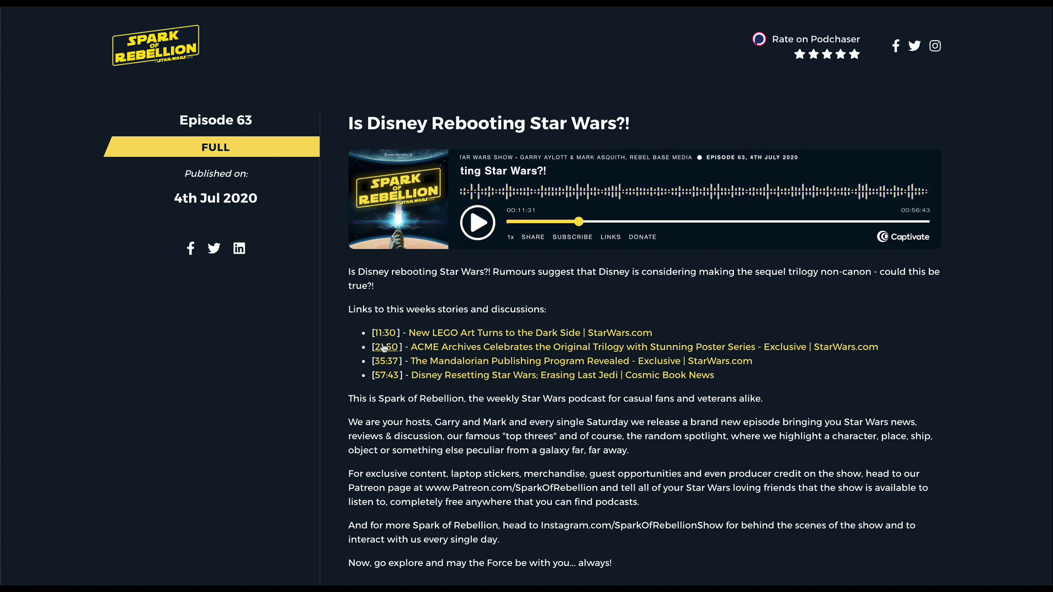
pyautogui.click(384, 347)
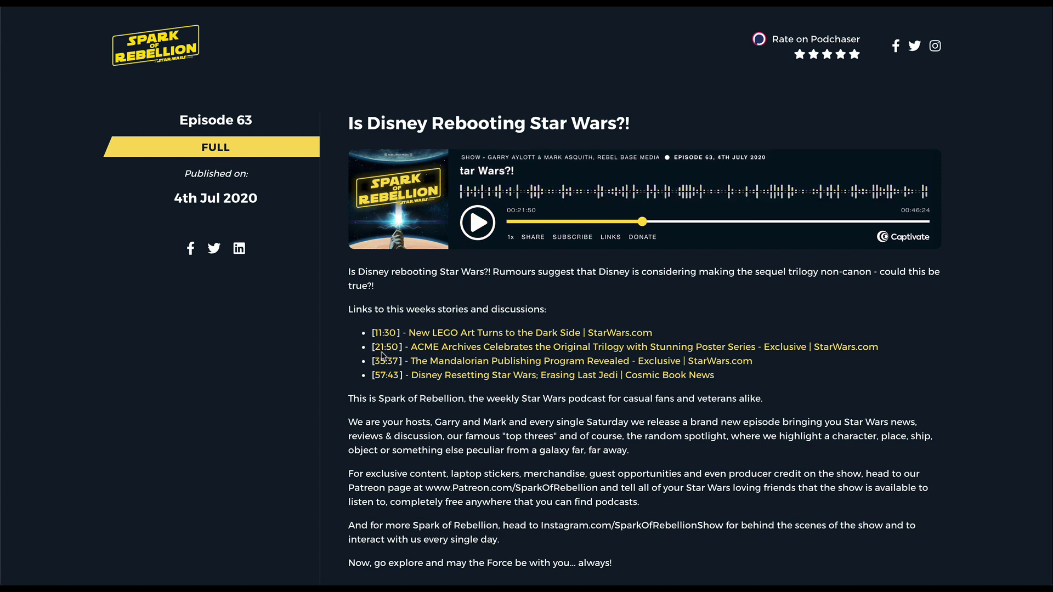
pyautogui.click(384, 361)
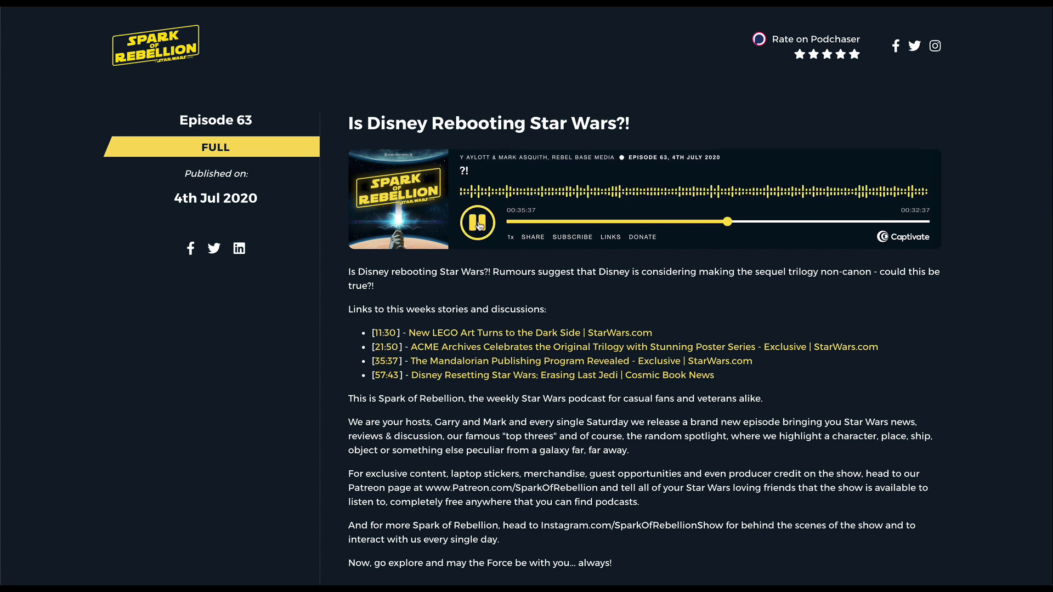
pyautogui.click(477, 225)
pyautogui.click(386, 375)
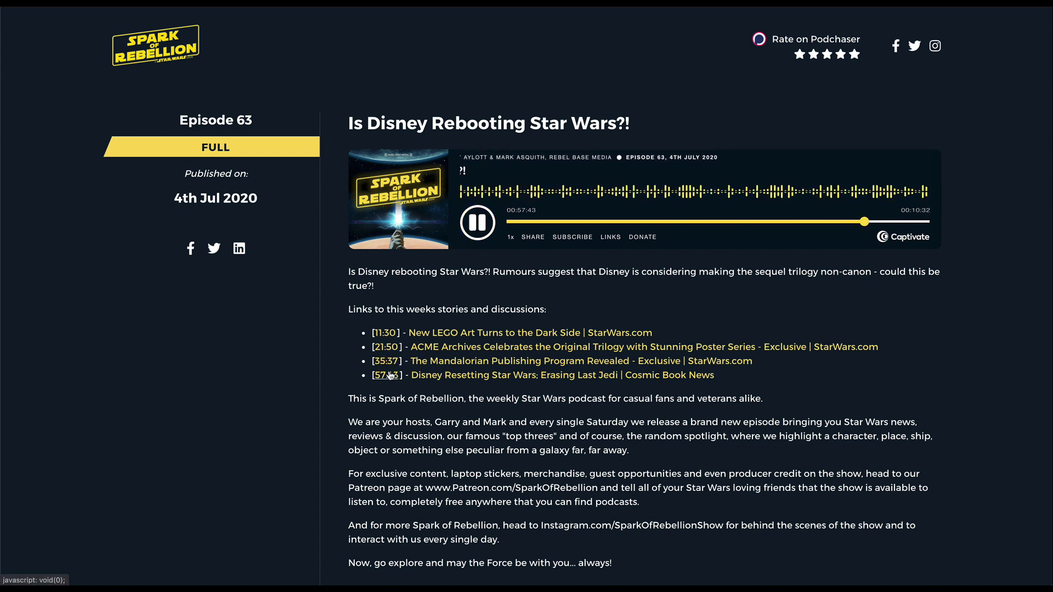
pyautogui.click(480, 228)
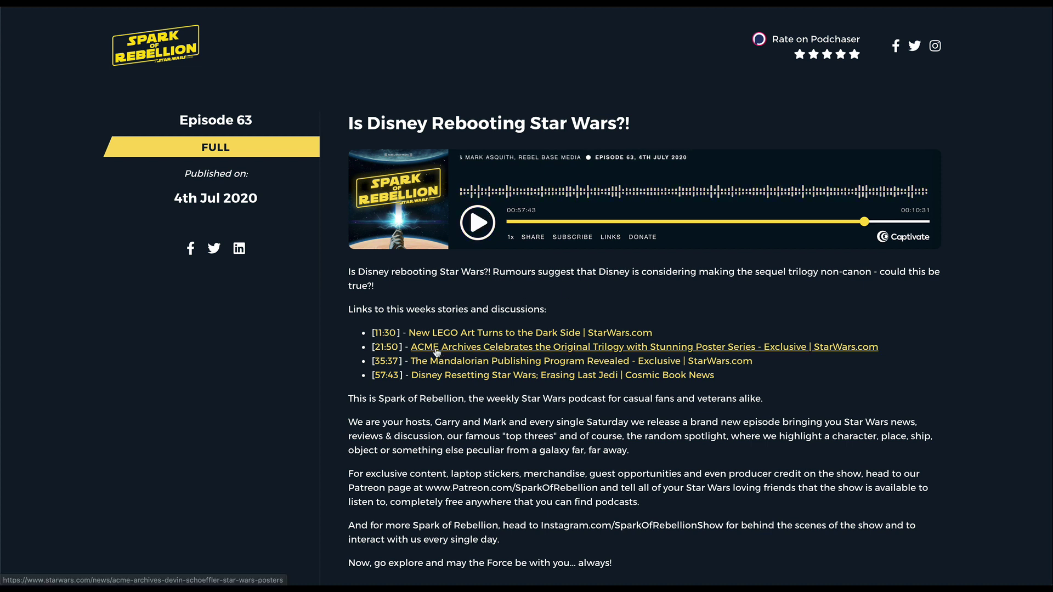